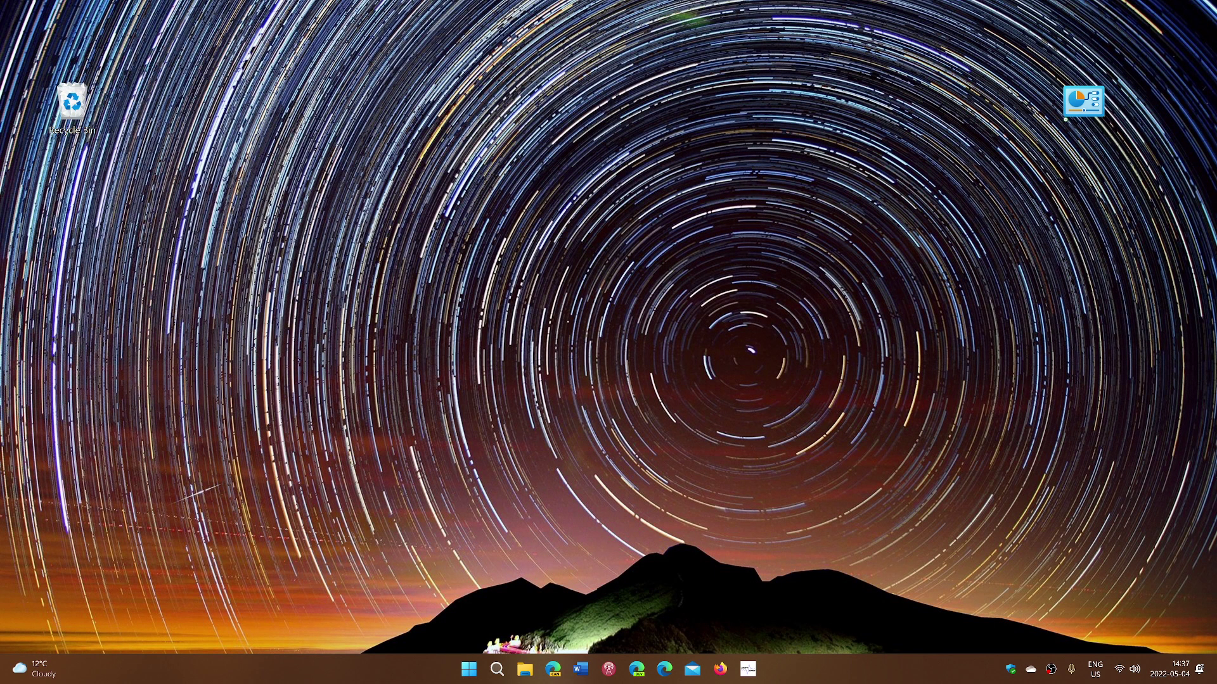
Step: Open File Explorer on Home, with Quick access listing Desktop, Downloads, Documents, Pictures and Videos
{"action": "left_click", "coordinate": [528, 673]}
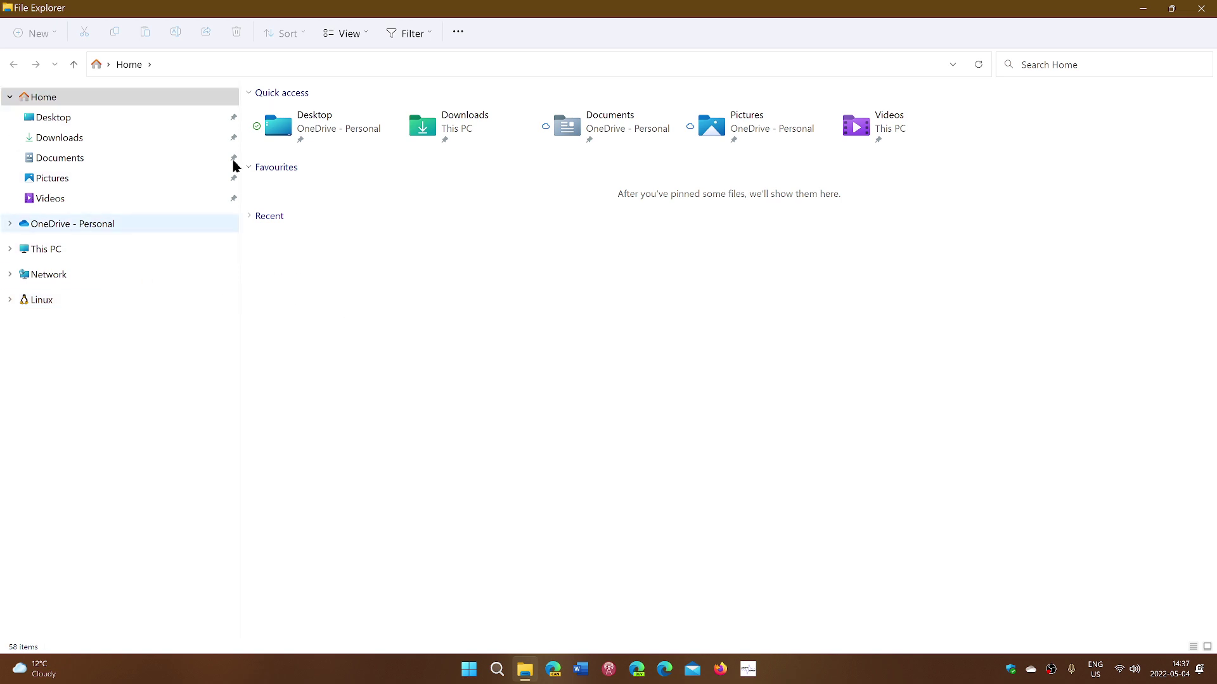
Step: Collapse and re-expand Home's folders, then open This PC to show Local Disk (C:) and USB Drive (E:)
{"action": "left_click", "coordinate": [10, 97]}
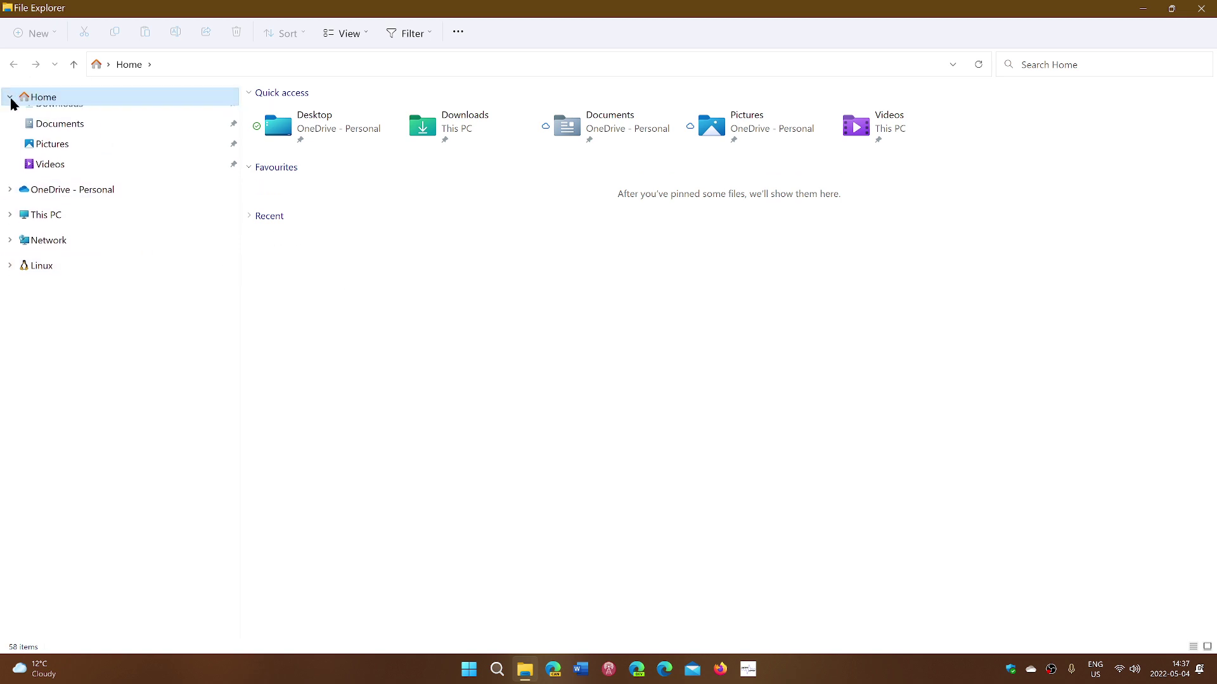
{"action": "left_click", "coordinate": [10, 97]}
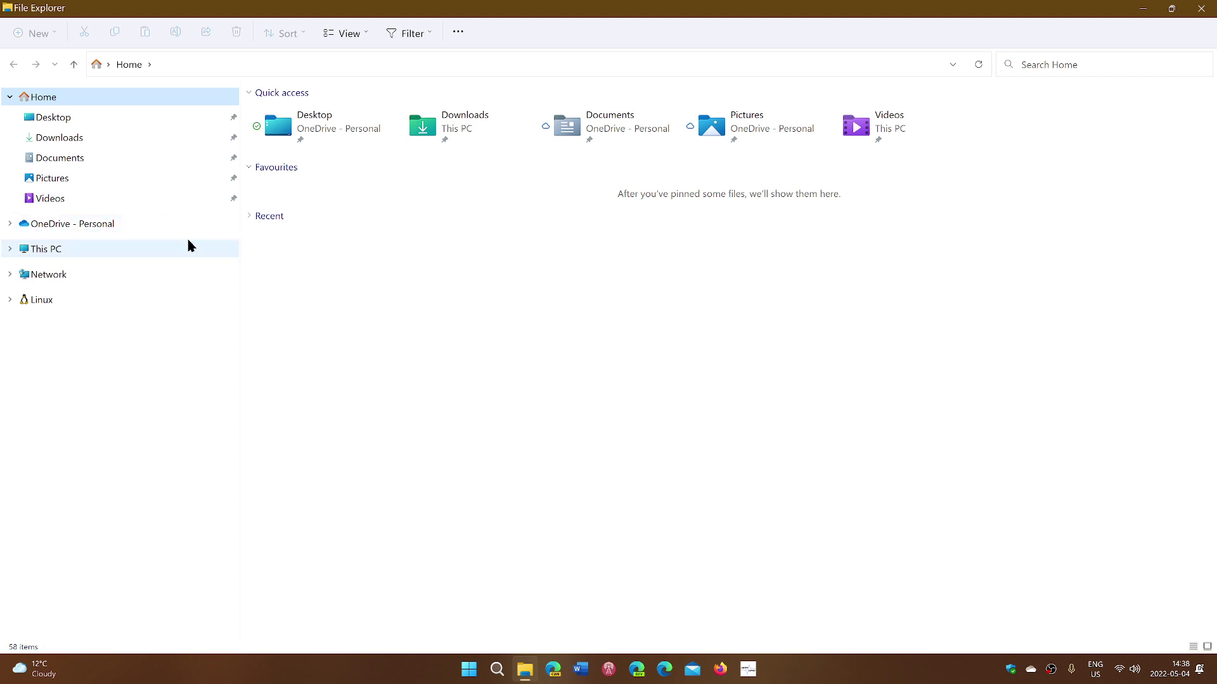
{"action": "left_click", "coordinate": [127, 250]}
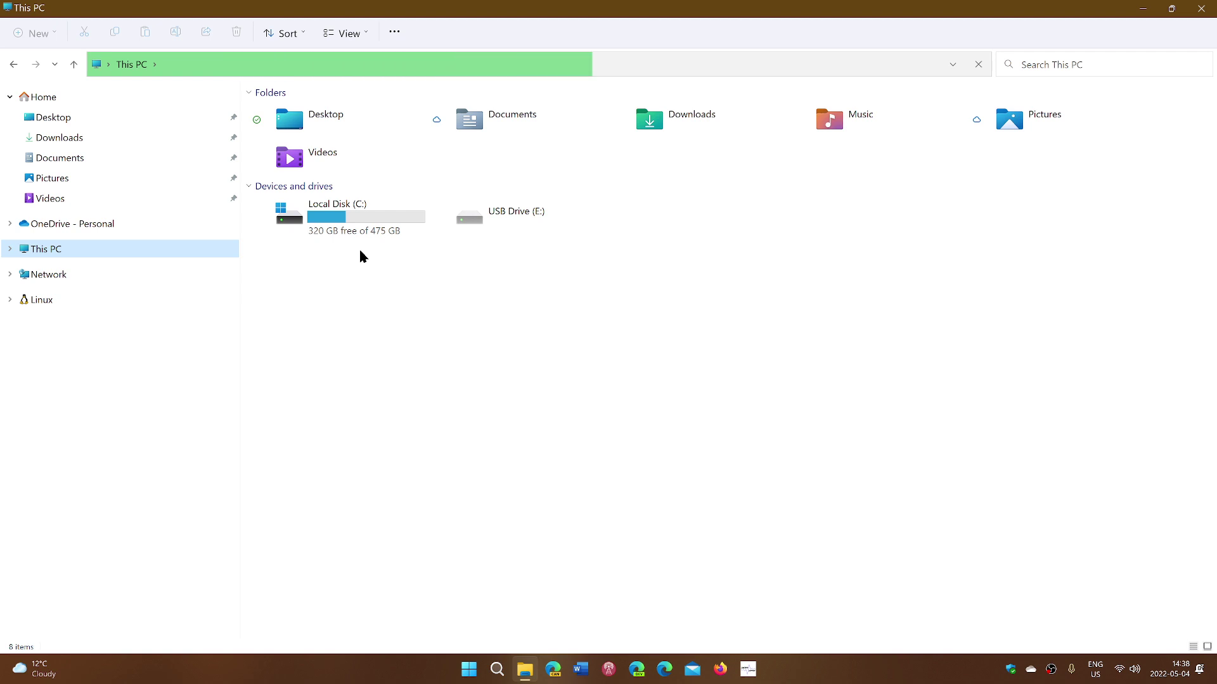
Step: Browse into Local Disk (C:) > Users > the user's profile folder
{"action": "double_click", "coordinate": [357, 230]}
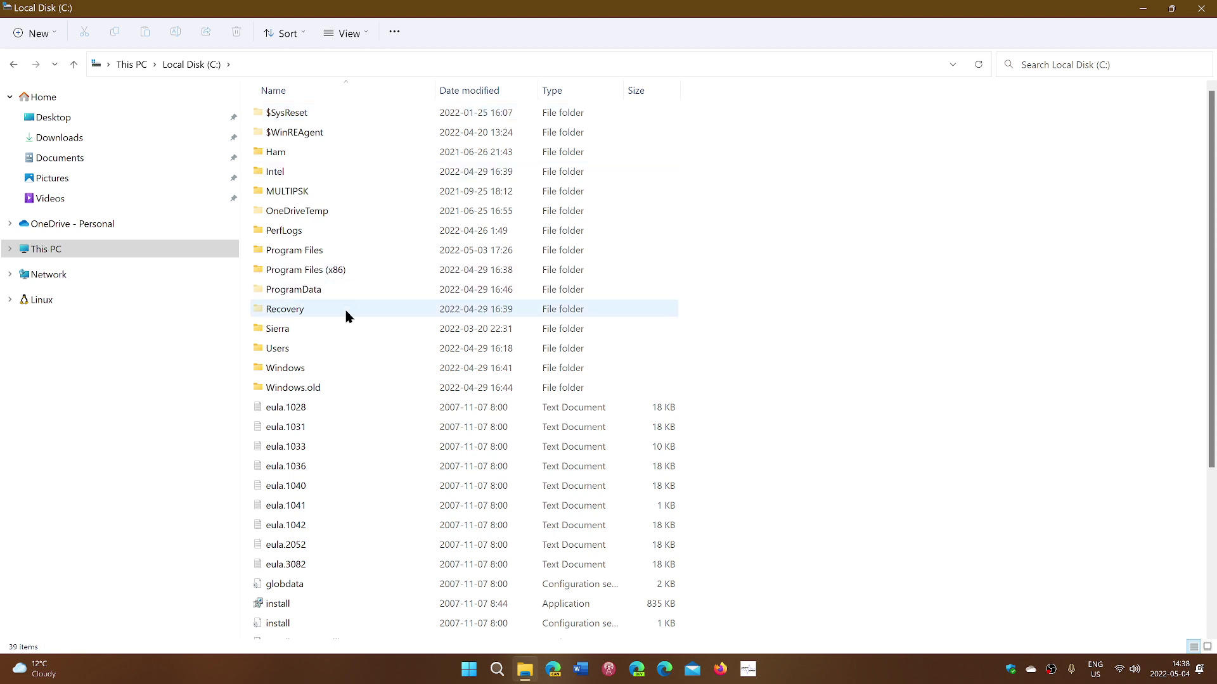
{"action": "double_click", "coordinate": [342, 348]}
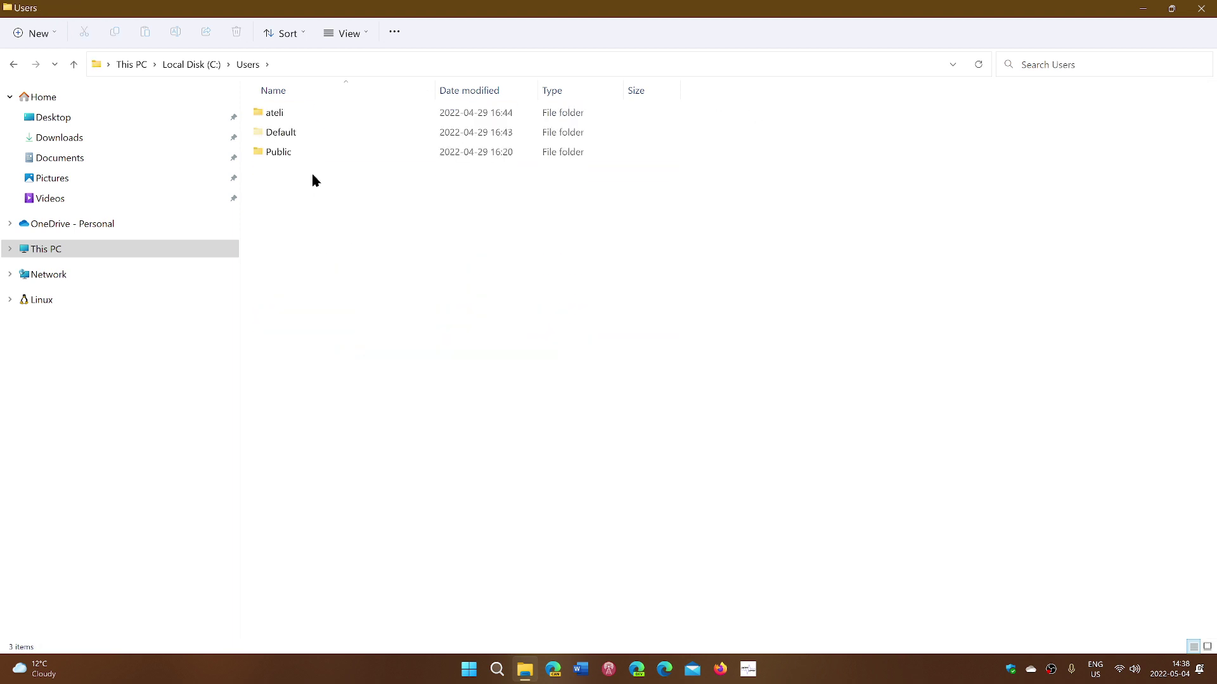
{"action": "double_click", "coordinate": [283, 114]}
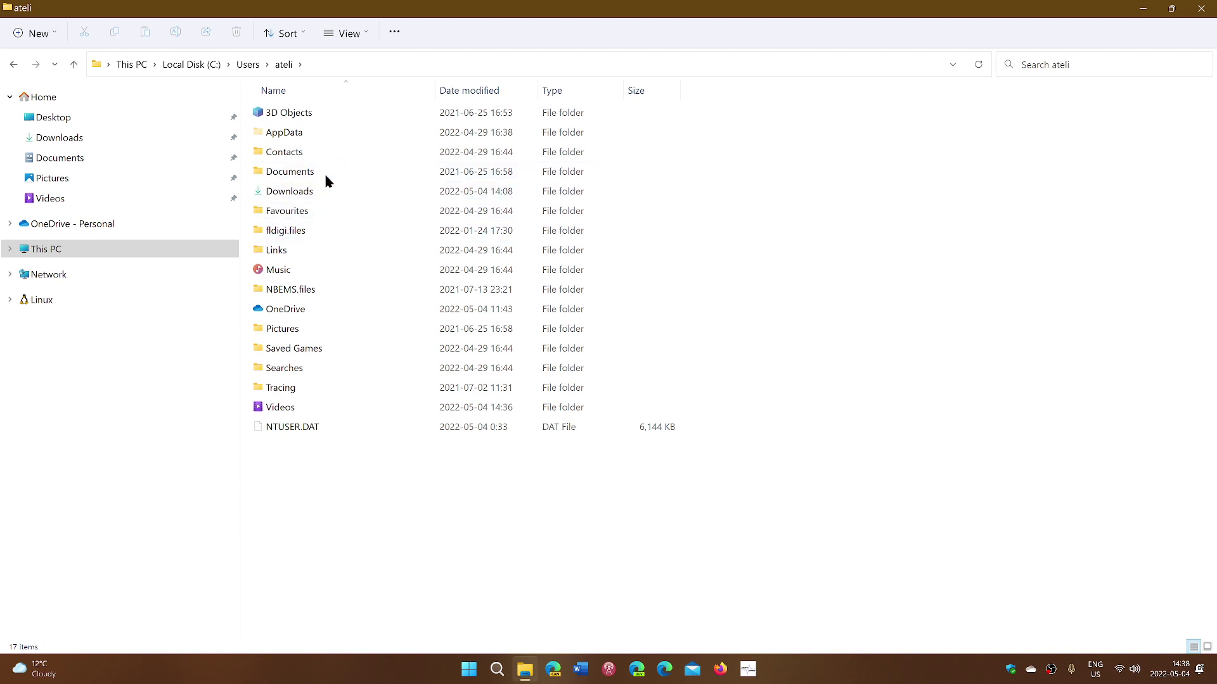
Step: Bring up the profile's Pictures folder context menu, then dismiss it and select Pictures
{"action": "mouse_move", "coordinate": [328, 254]}
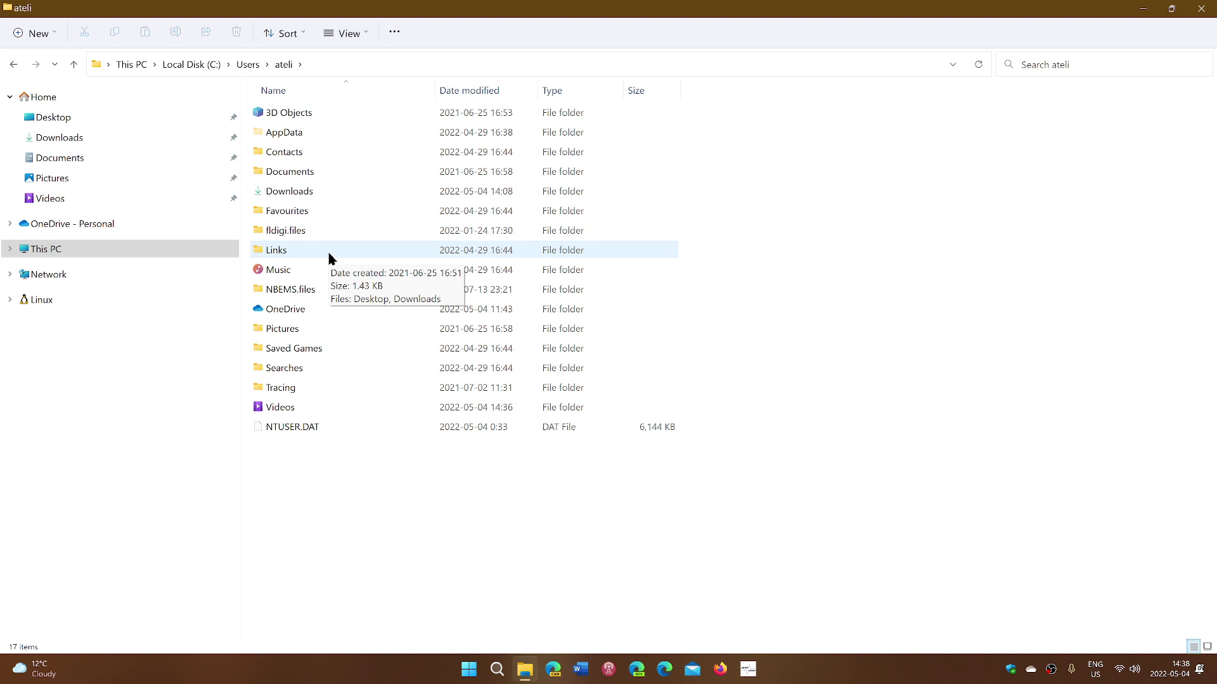
{"action": "right_click", "coordinate": [313, 326]}
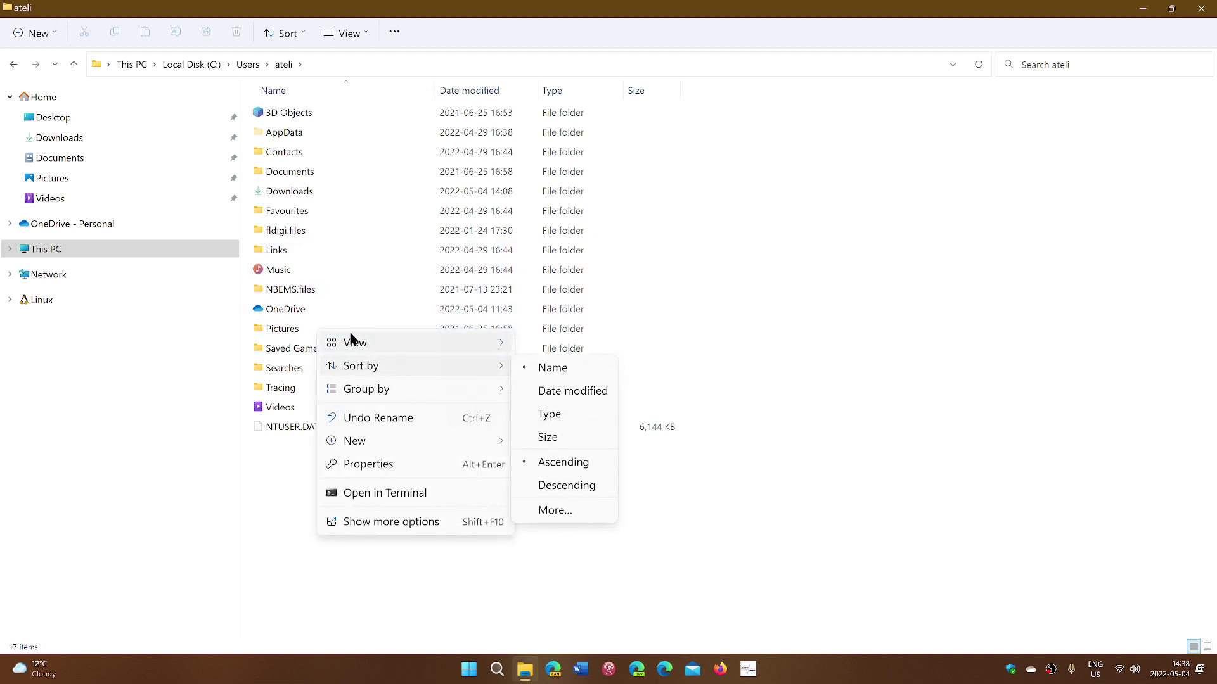
{"action": "mouse_move", "coordinate": [353, 340]}
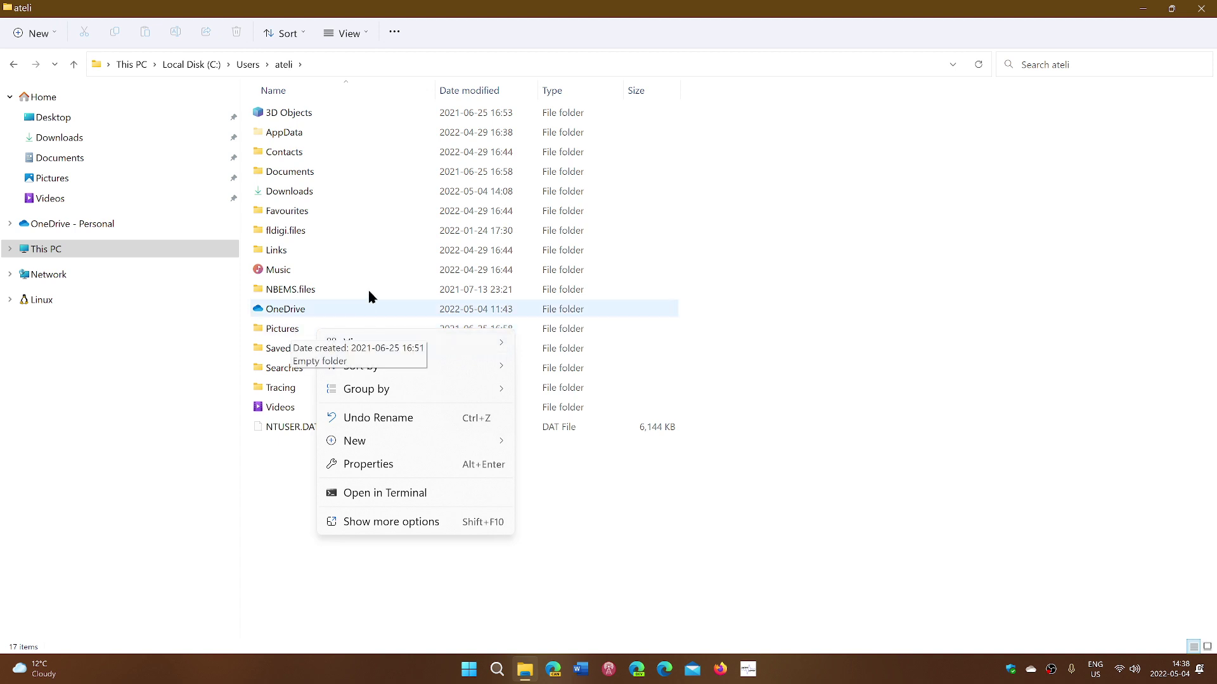
{"action": "left_click", "coordinate": [298, 331]}
Step: Pin the profile's local Pictures folder to Quick access from its context menu
{"action": "right_click", "coordinate": [298, 331]}
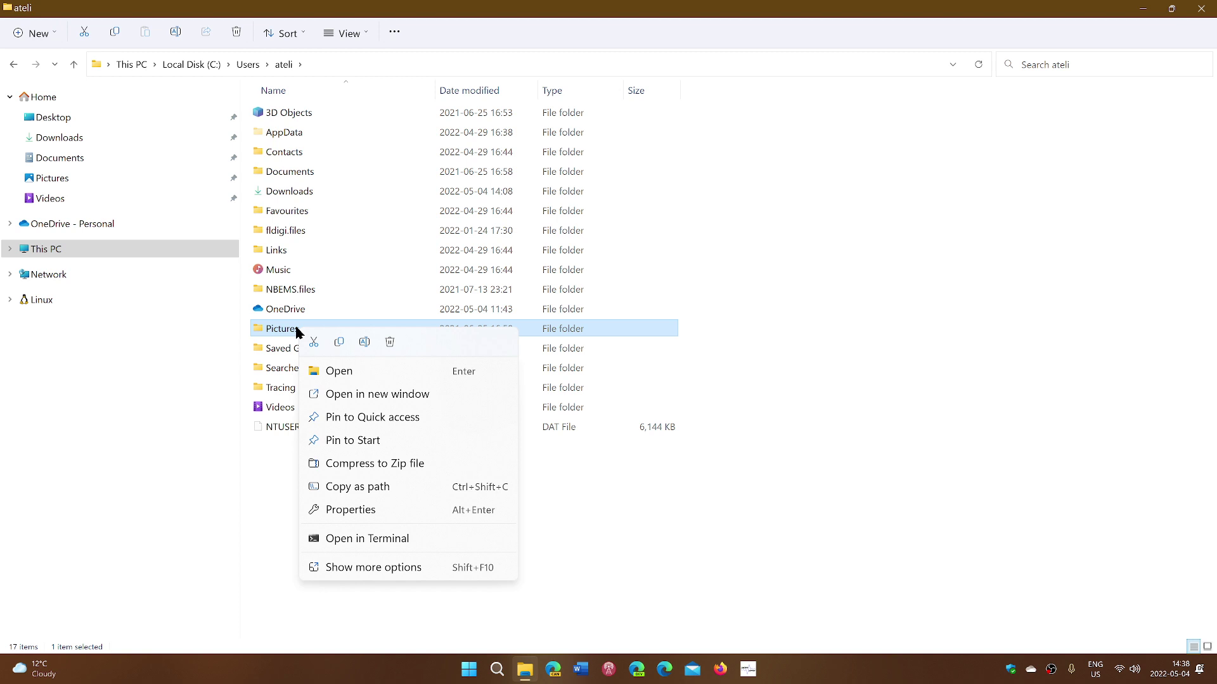
{"action": "left_click", "coordinate": [375, 420]}
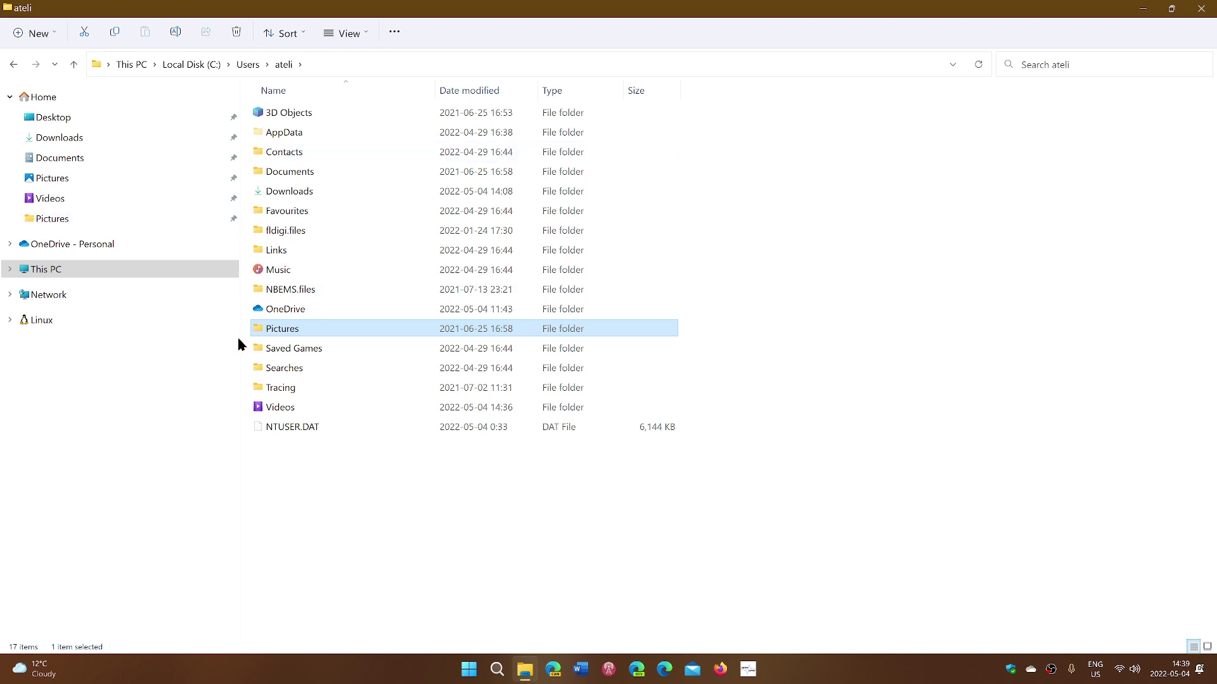
{"action": "mouse_move", "coordinate": [267, 335]}
Step: Close and reopen File Explorer on Home to see local Pictures added to Quick access
{"action": "left_click", "coordinate": [1204, 8]}
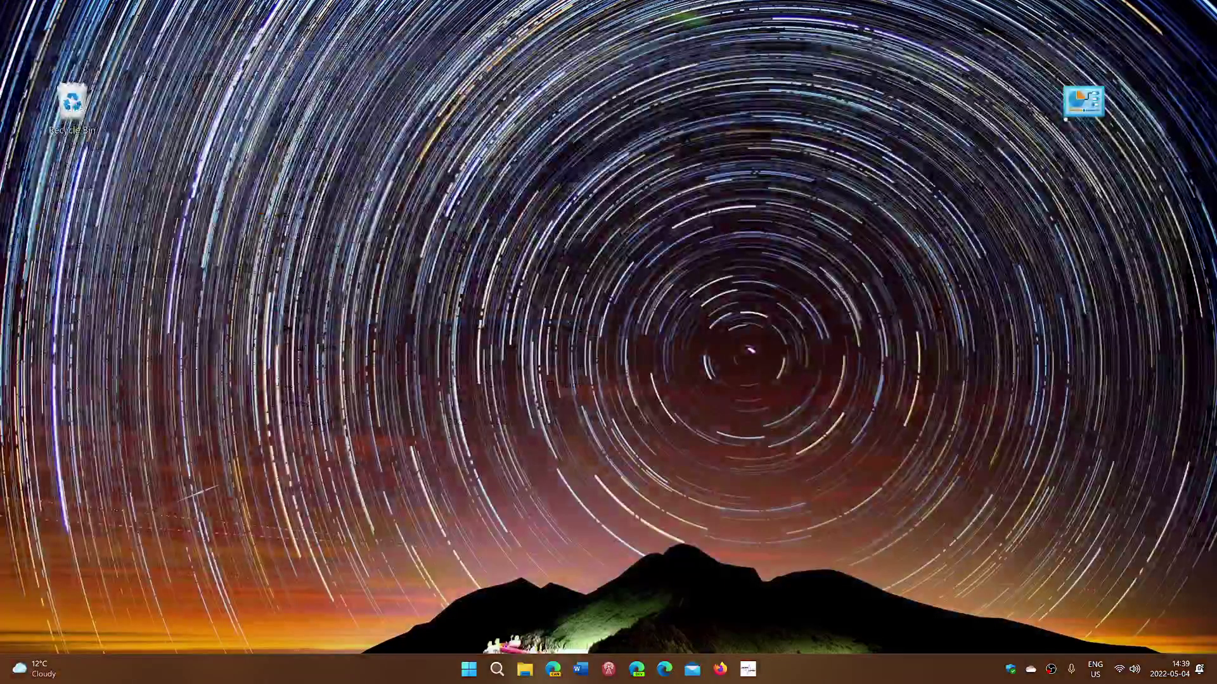
{"action": "left_click", "coordinate": [524, 670]}
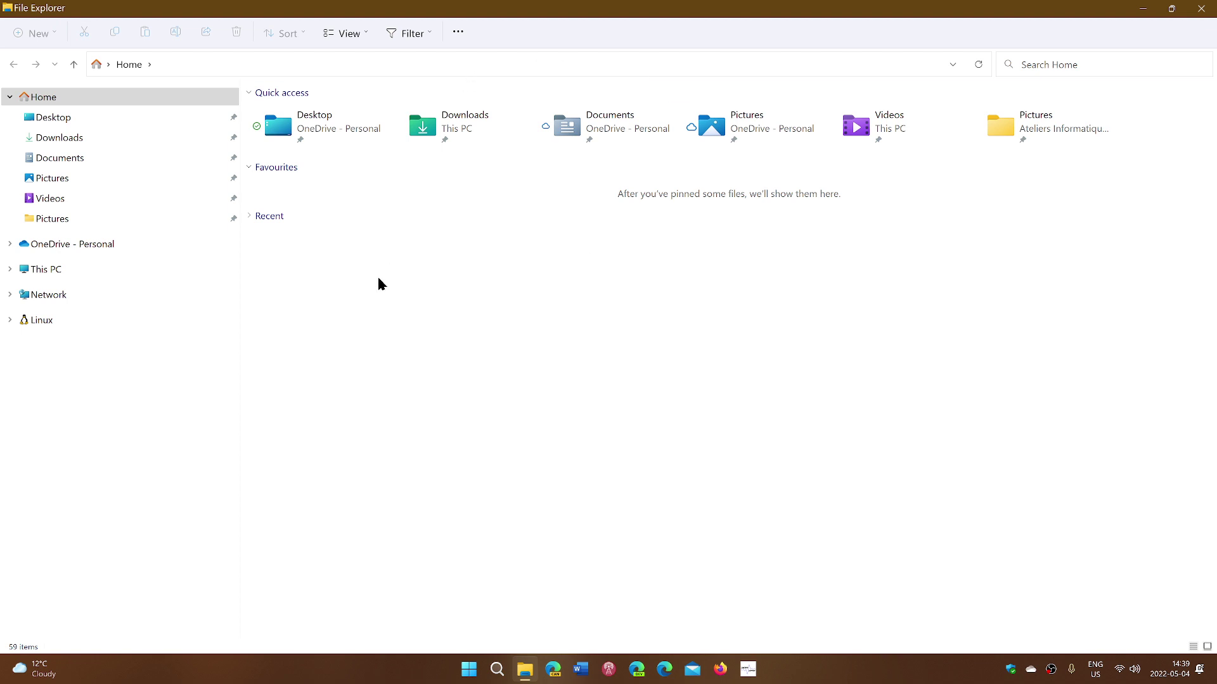
{"action": "left_click", "coordinate": [101, 163]}
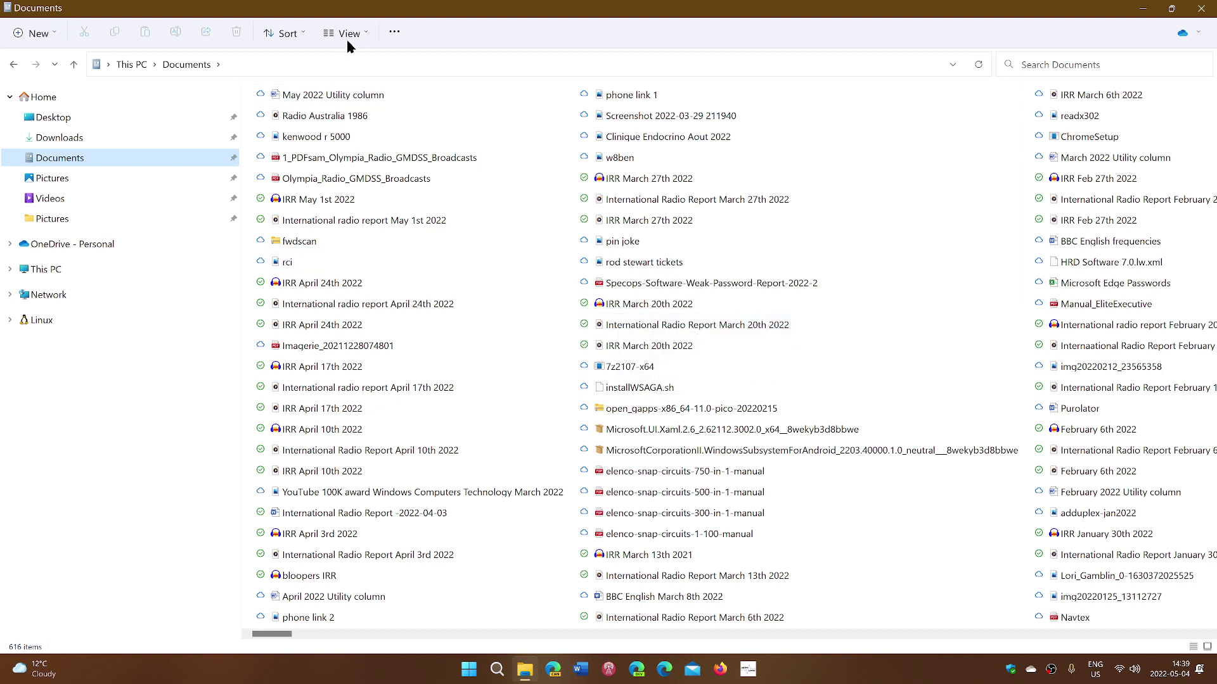
{"action": "left_click", "coordinate": [294, 32]}
{"action": "left_click", "coordinate": [289, 63]}
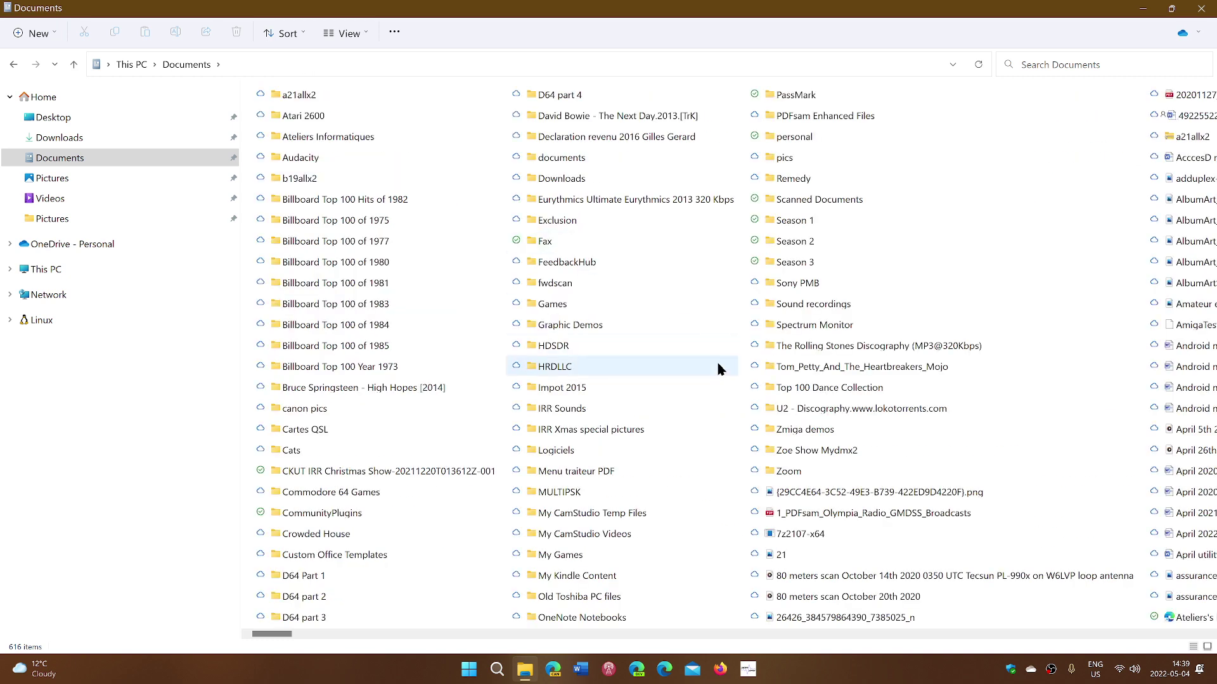
{"action": "mouse_move", "coordinate": [718, 364]}
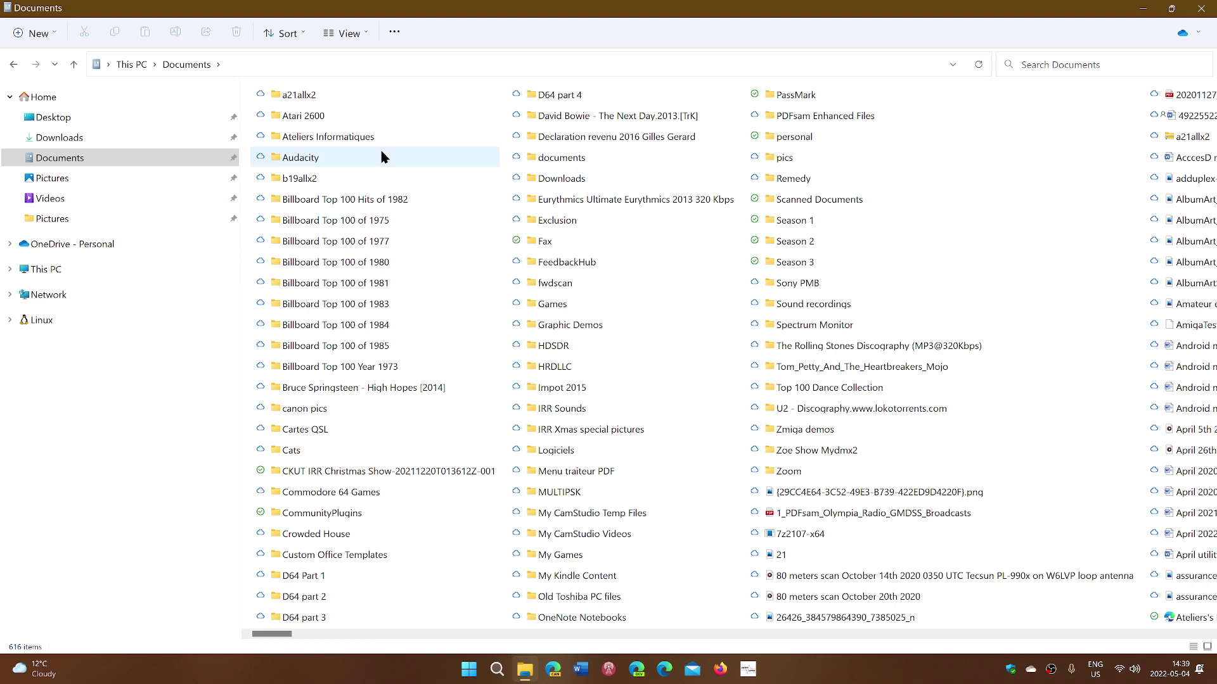
{"action": "mouse_move", "coordinate": [382, 156]}
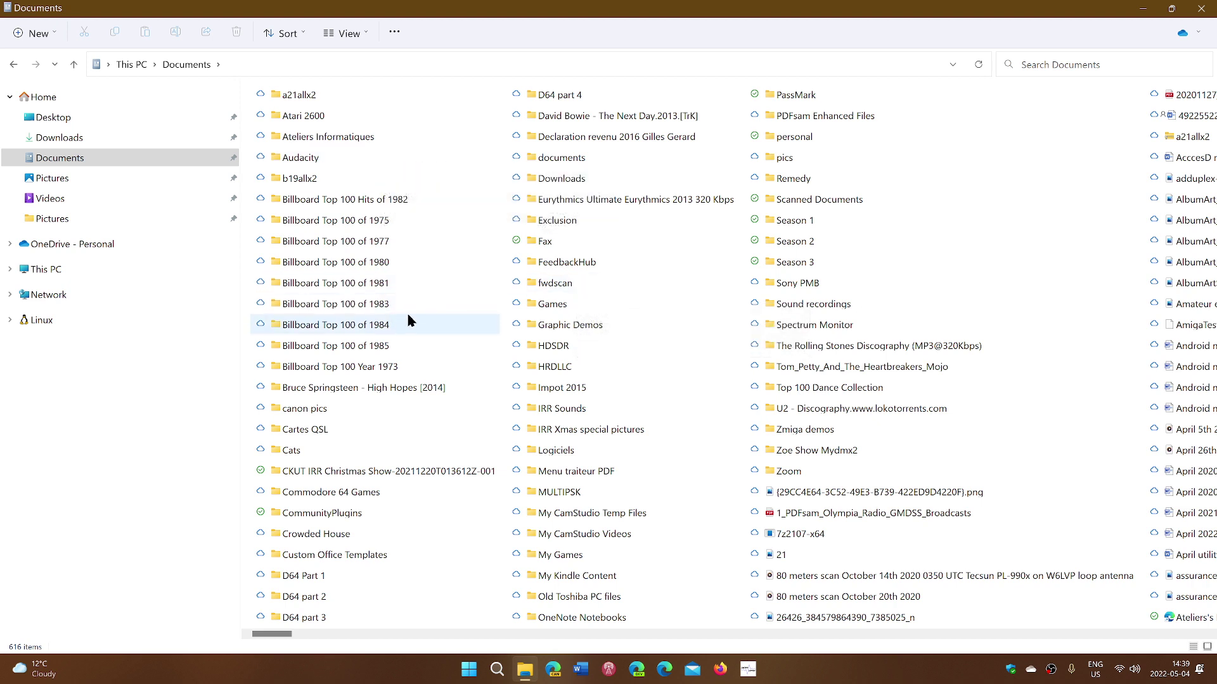
{"action": "mouse_move", "coordinate": [430, 323]}
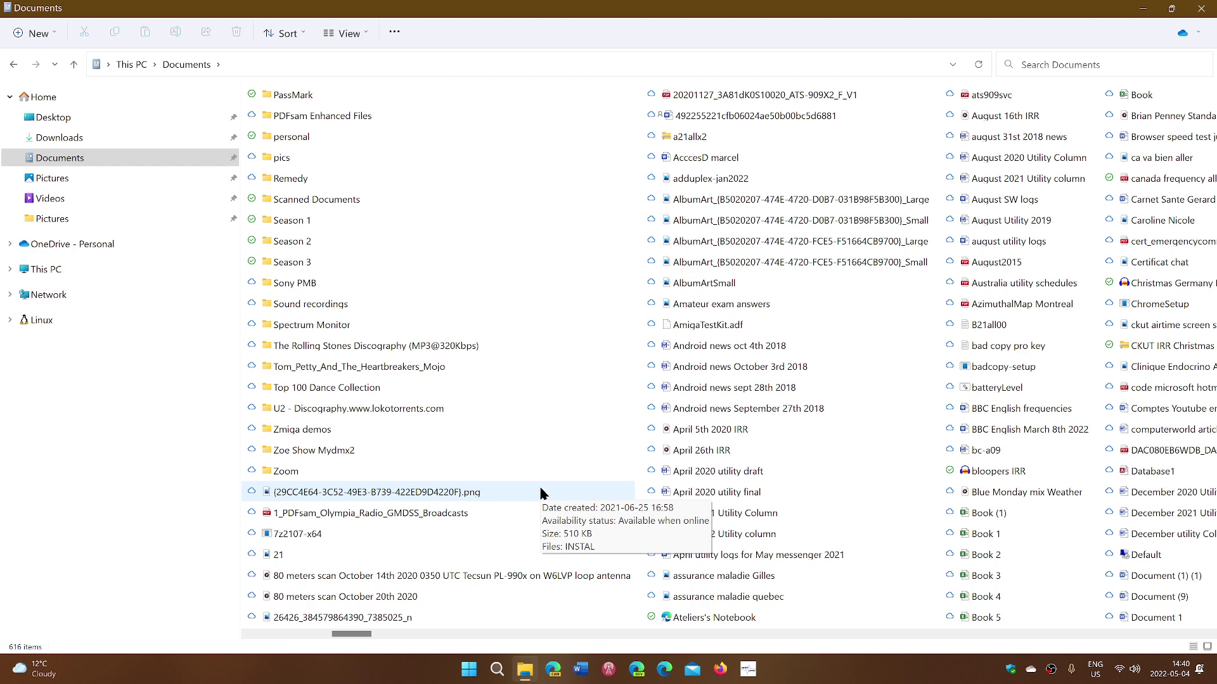
{"action": "scroll", "coordinate": [540, 493], "scroll_direction": "left", "scroll_amount": 3}
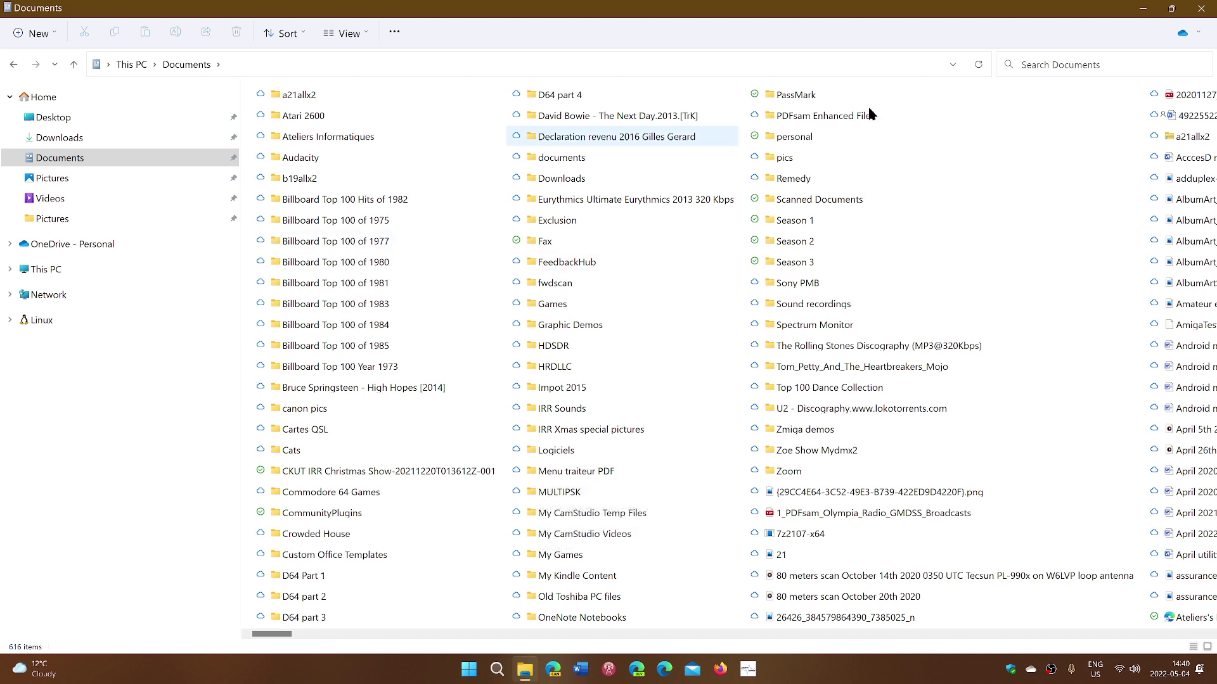
{"action": "left_click", "coordinate": [1200, 35]}
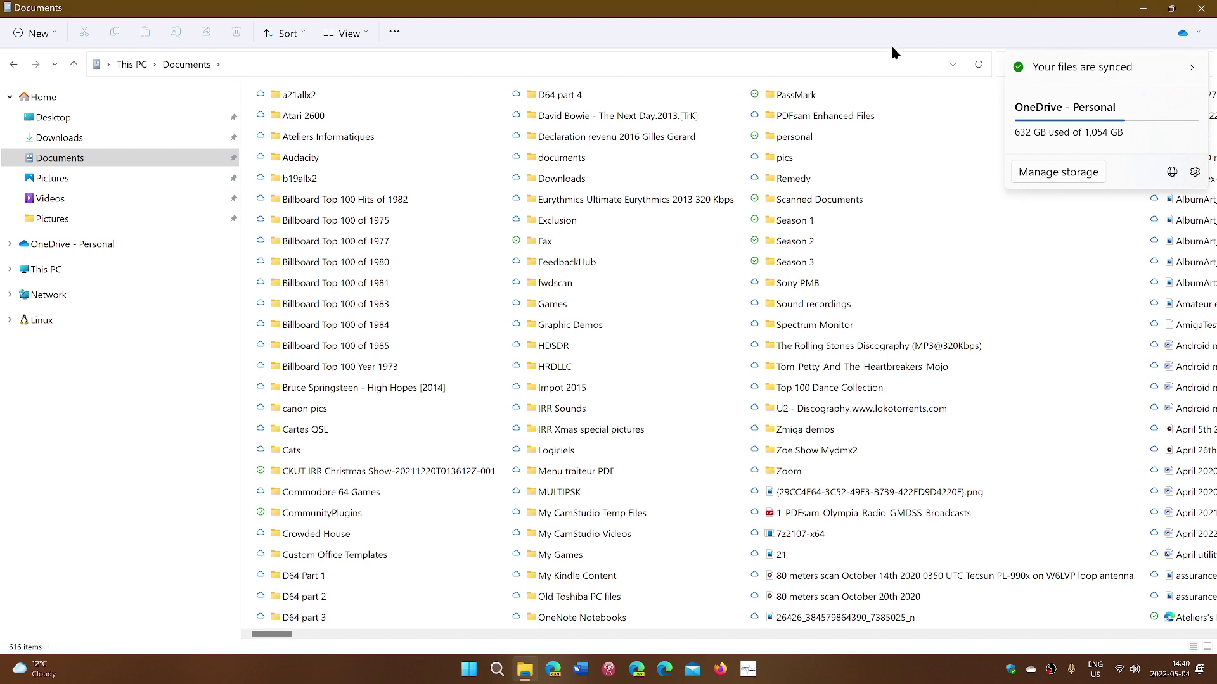
{"action": "left_click", "coordinate": [874, 32]}
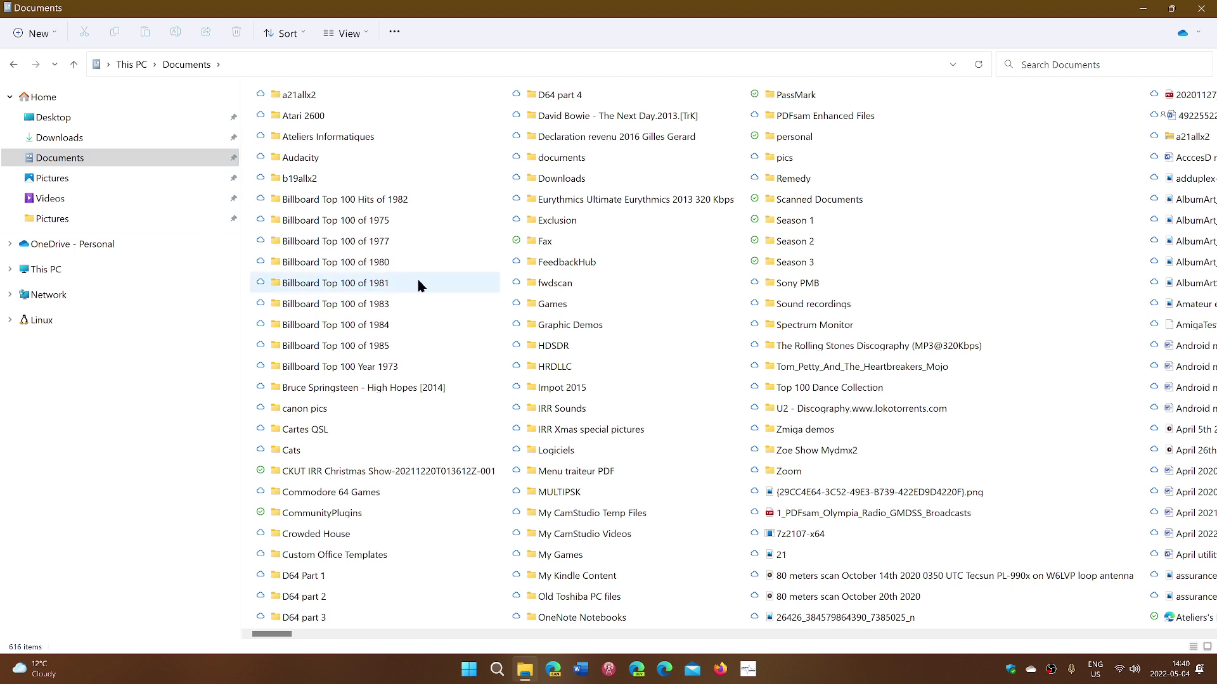
{"action": "left_click", "coordinate": [361, 38]}
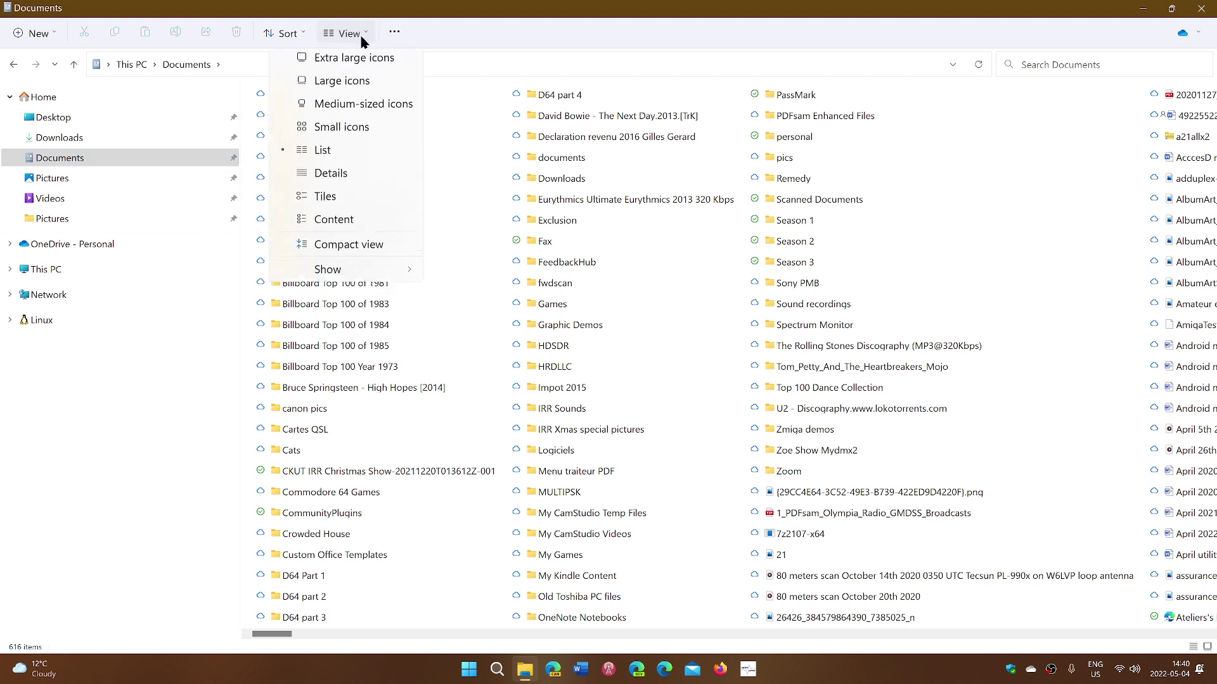
{"action": "left_click", "coordinate": [547, 28]}
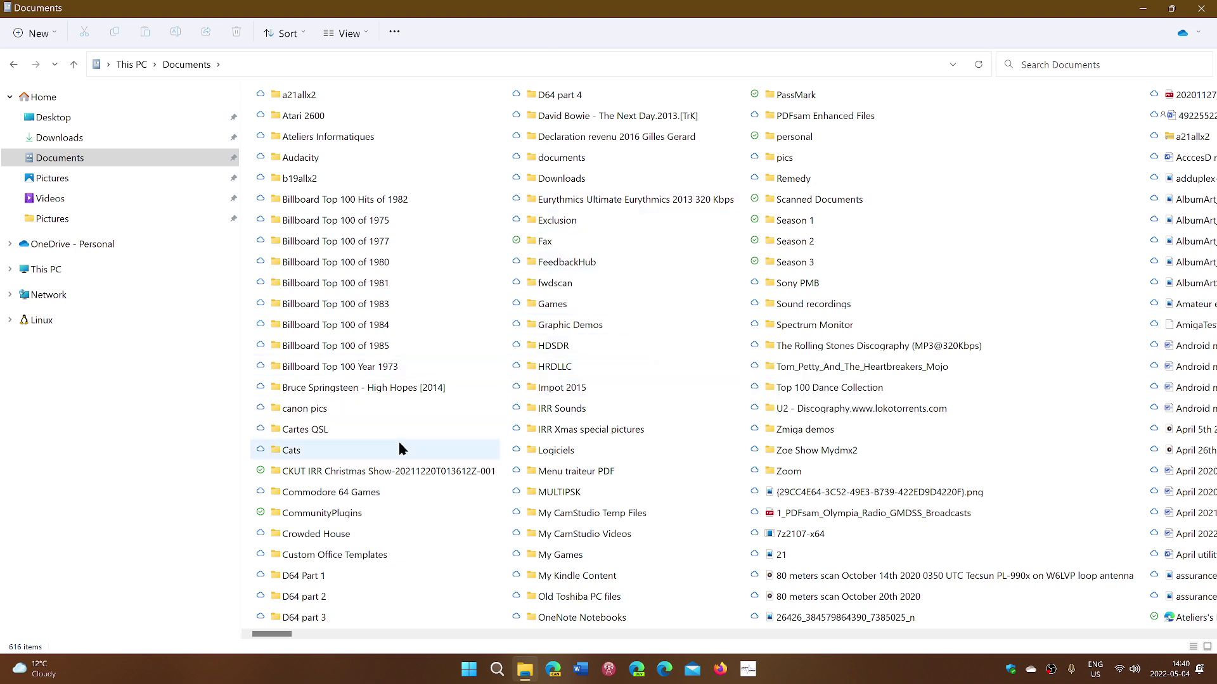
Step: Select the D64 Part 1 folder in Documents and pin it to Quick access
{"action": "right_click", "coordinate": [366, 579]}
{"action": "left_click", "coordinate": [350, 572]}
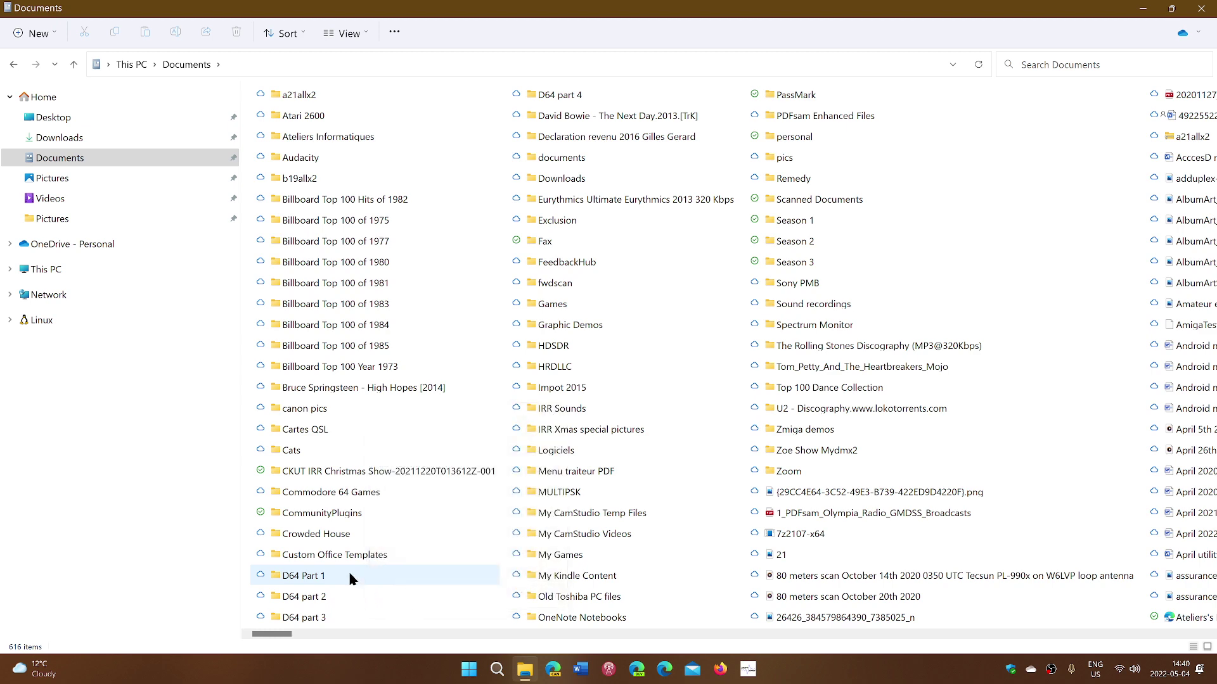
{"action": "left_click", "coordinate": [348, 574]}
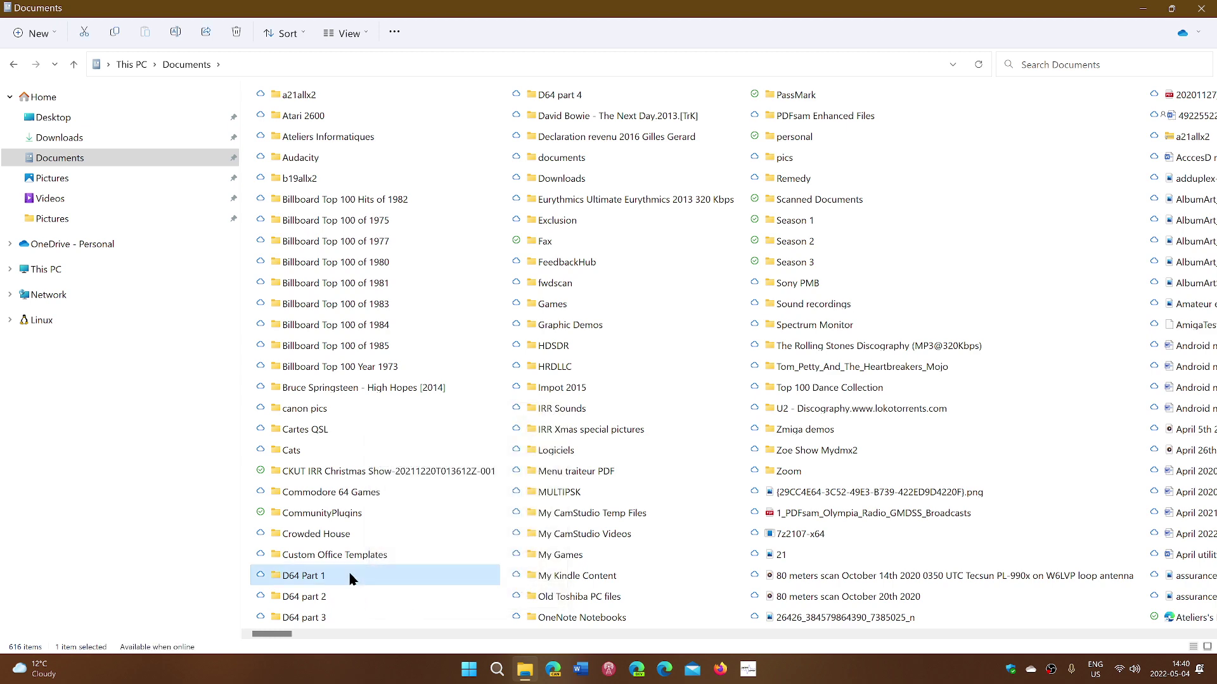
{"action": "right_click", "coordinate": [422, 577]}
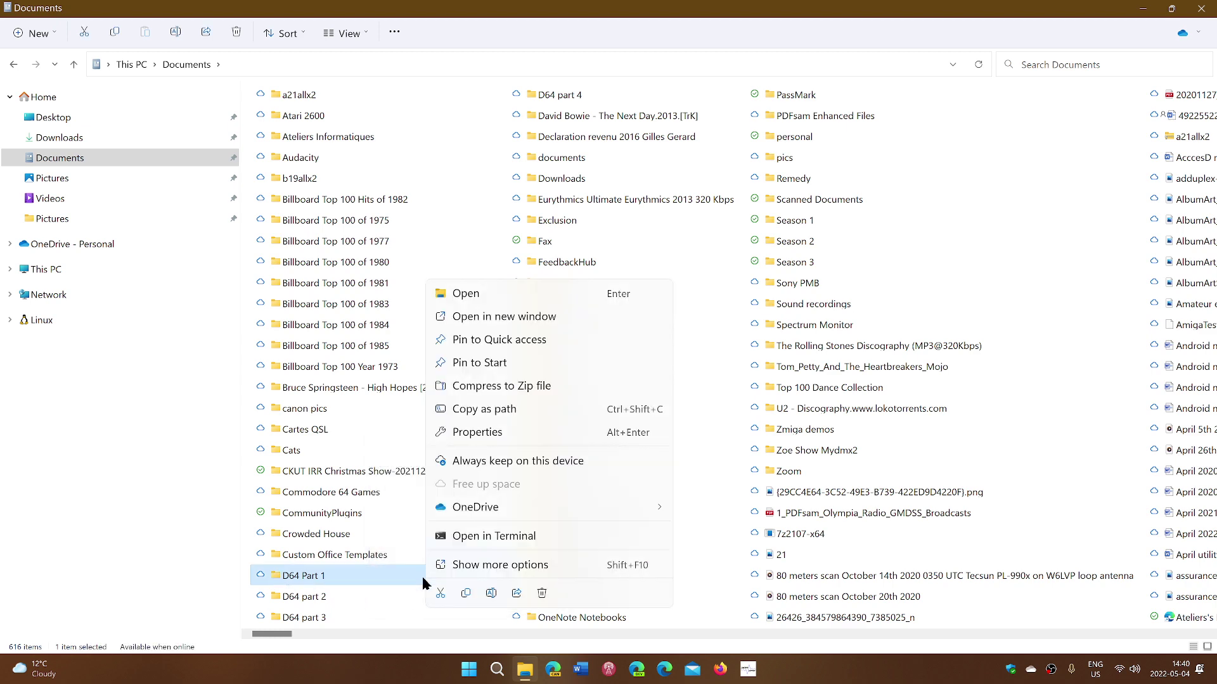
{"action": "left_click", "coordinate": [499, 340]}
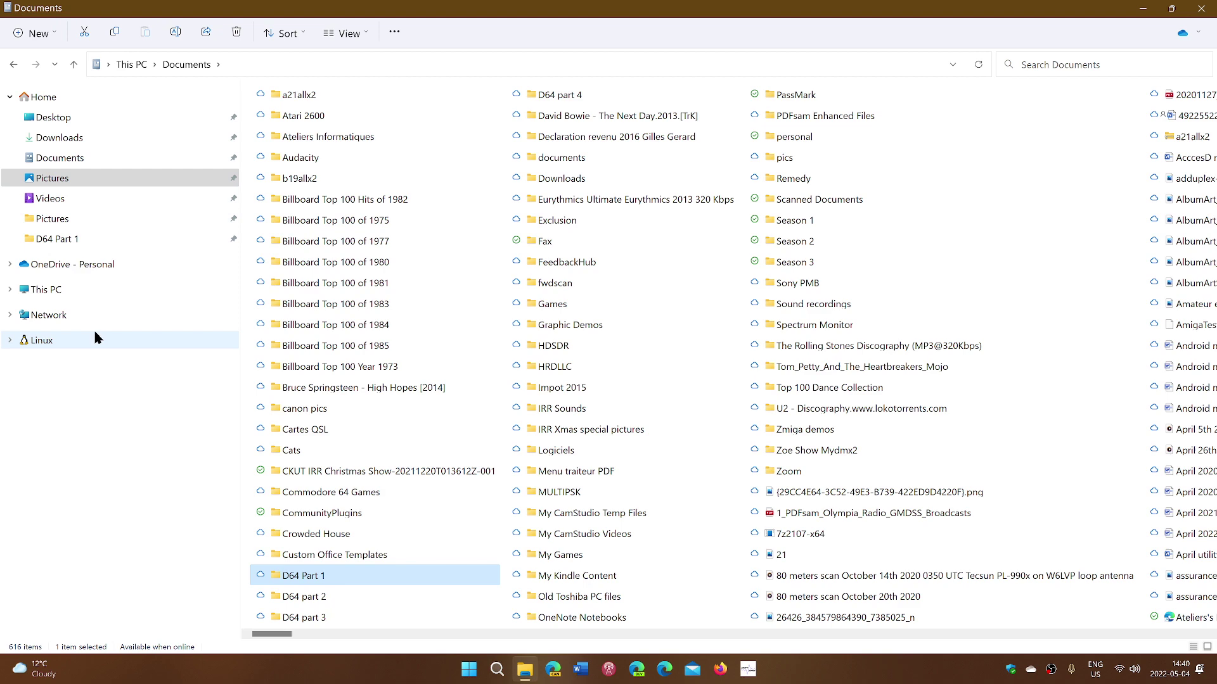
Step: Reopen File Explorer on Home and unpin D64 Part 1 from Quick access, keeping local Pictures pinned
{"action": "left_click", "coordinate": [1210, 9]}
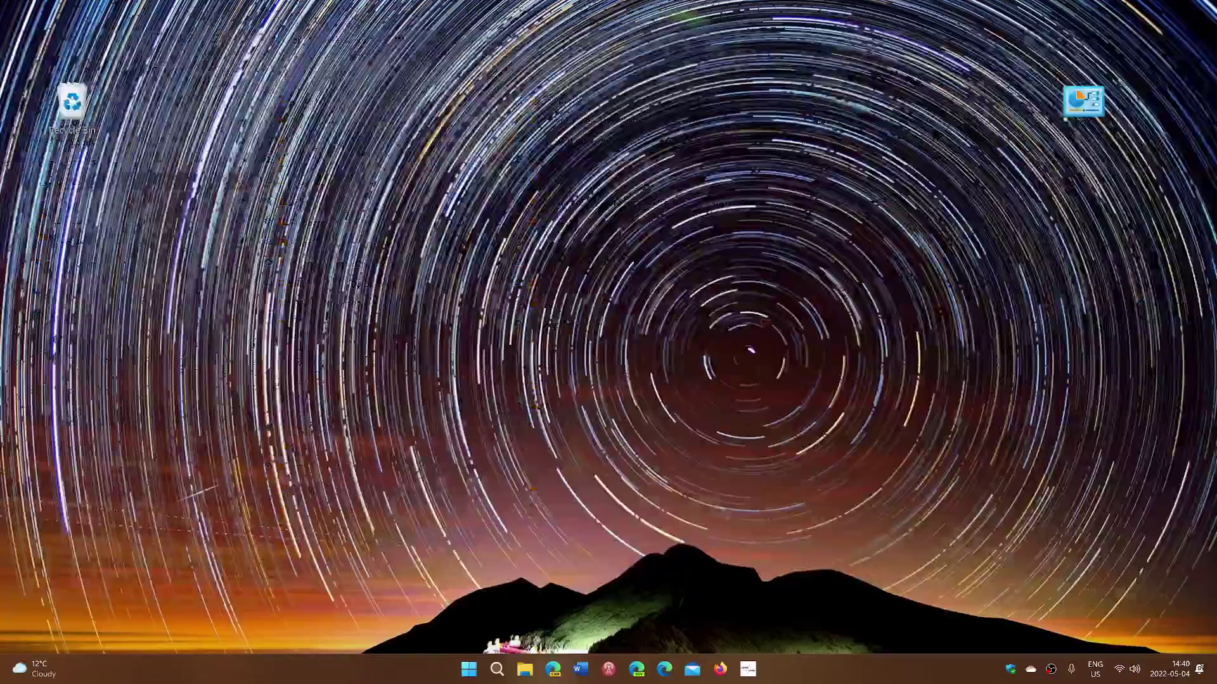
{"action": "left_click", "coordinate": [526, 673]}
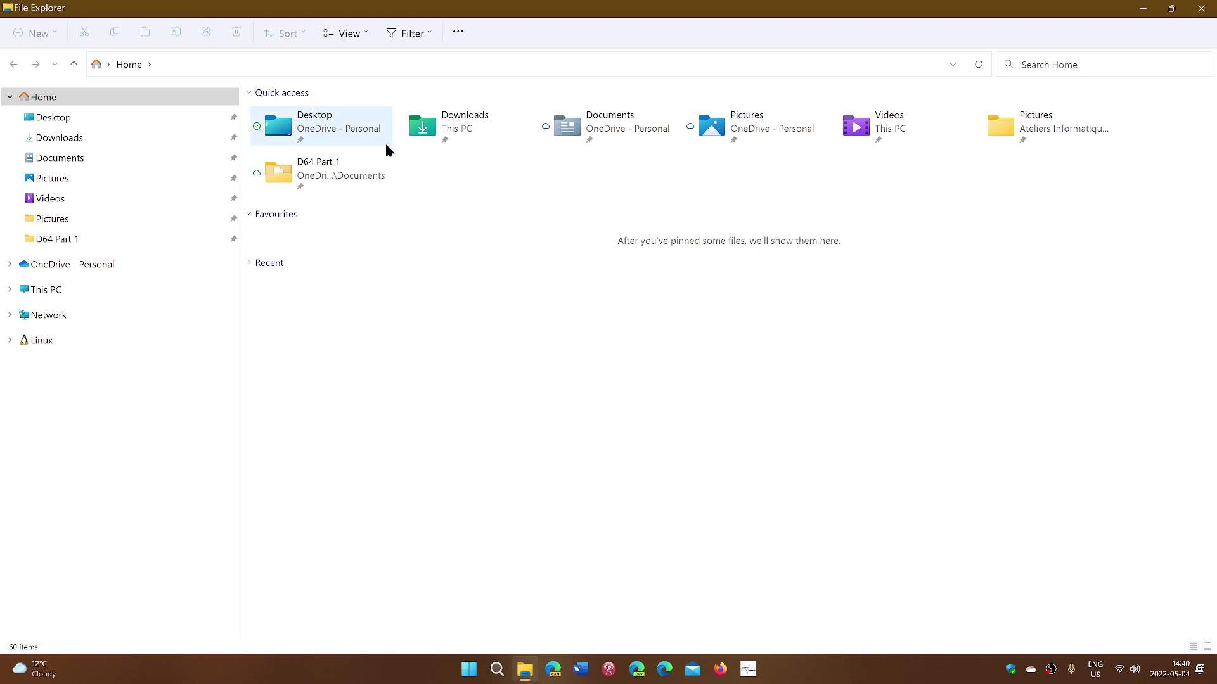
{"action": "right_click", "coordinate": [314, 176]}
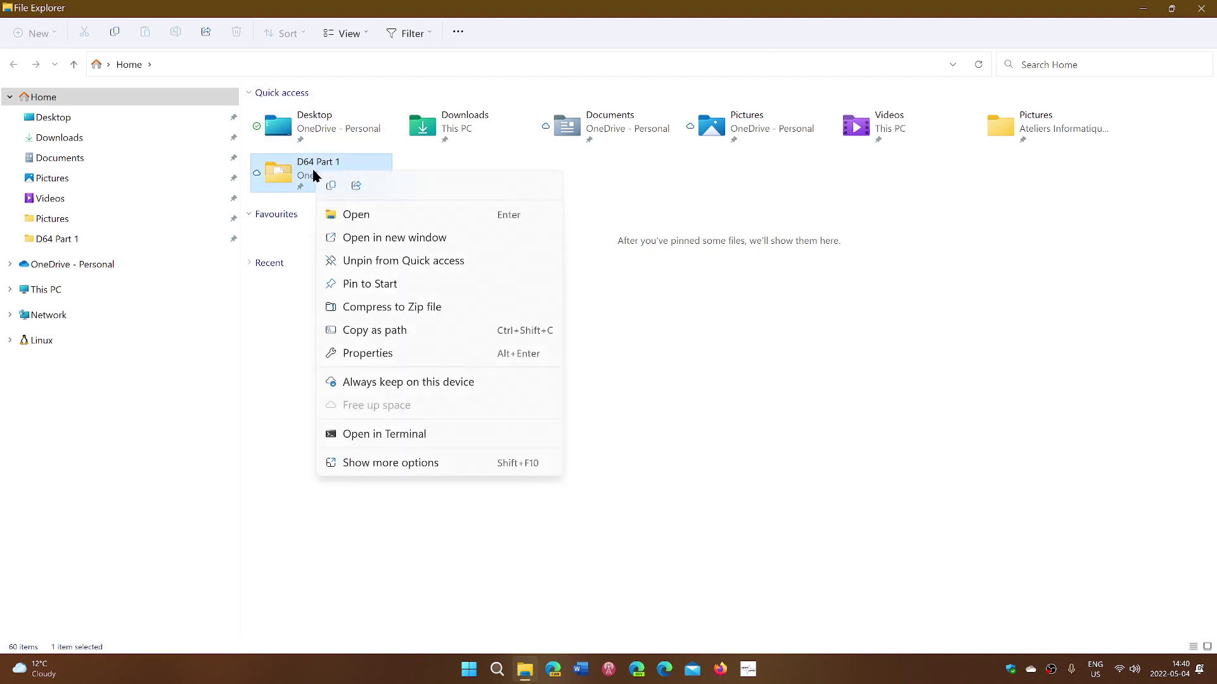
{"action": "left_click", "coordinate": [401, 262]}
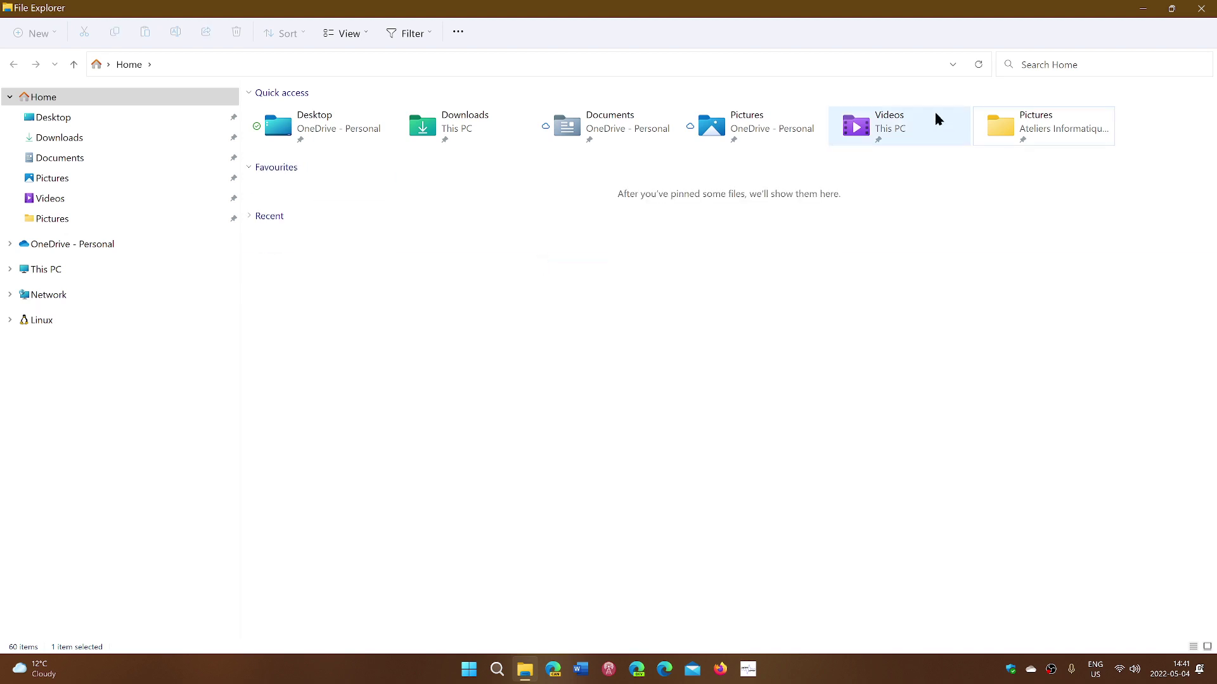
{"action": "right_click", "coordinate": [1086, 132]}
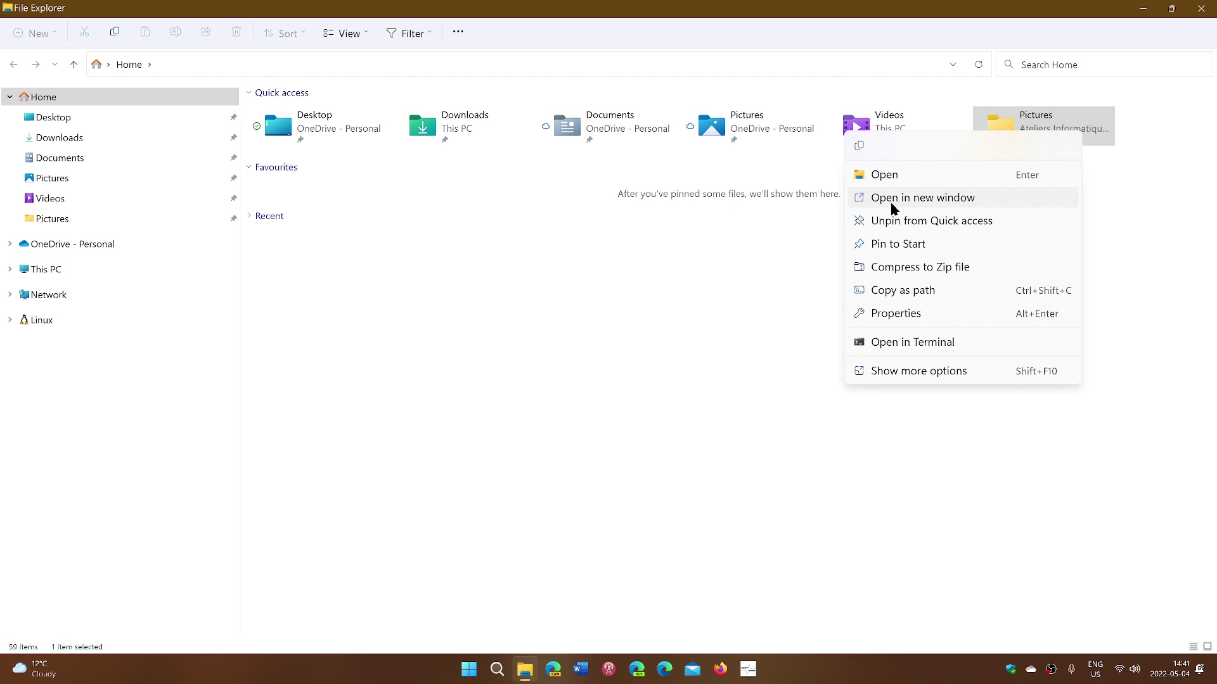
Step: Dismiss the Pictures folder's context menu and close the File Explorer window
{"action": "left_click", "coordinate": [731, 310]}
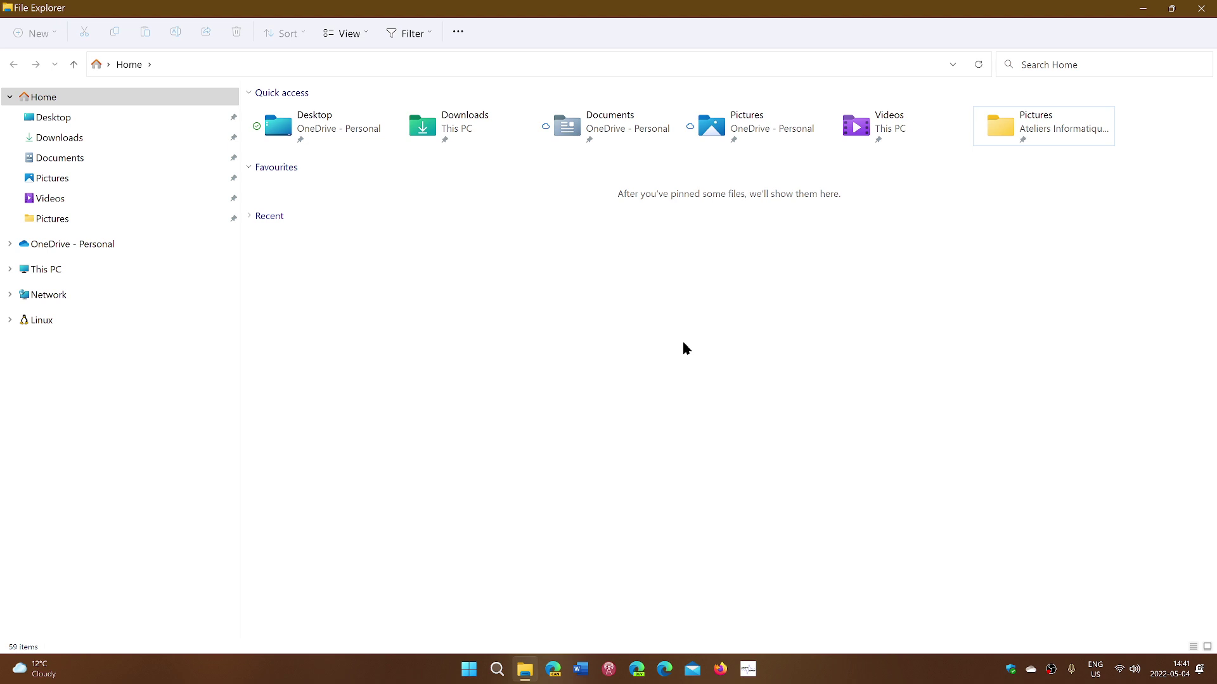
{"action": "left_click", "coordinate": [1201, 8]}
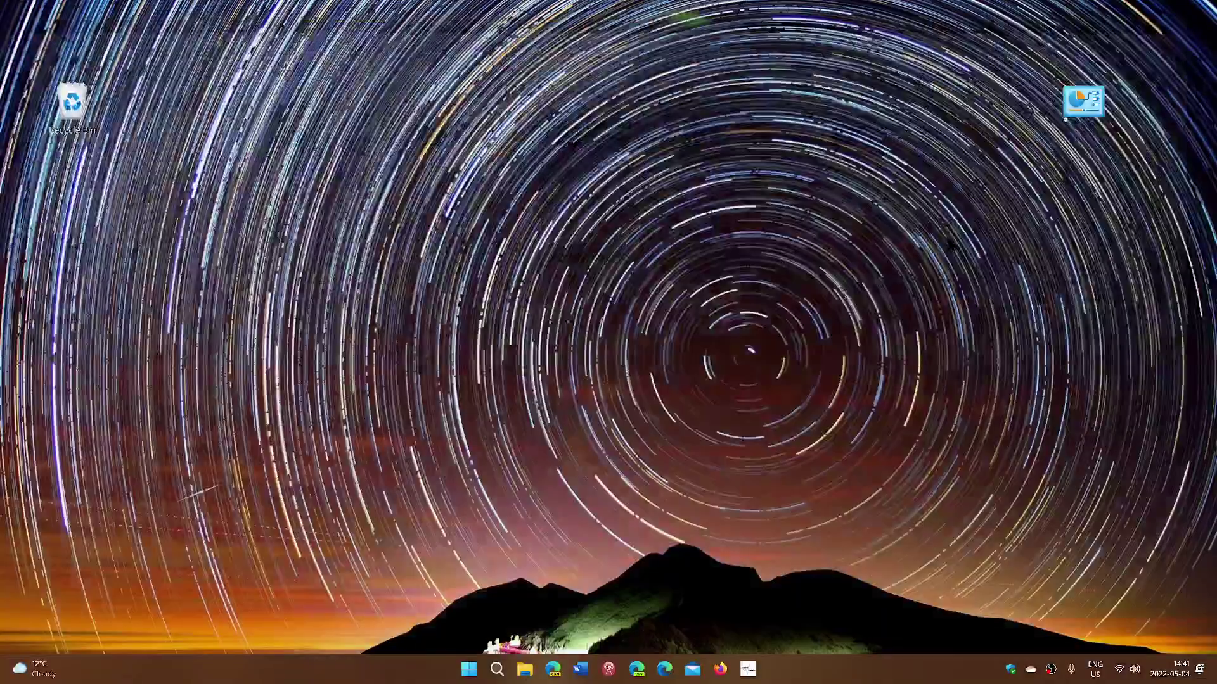